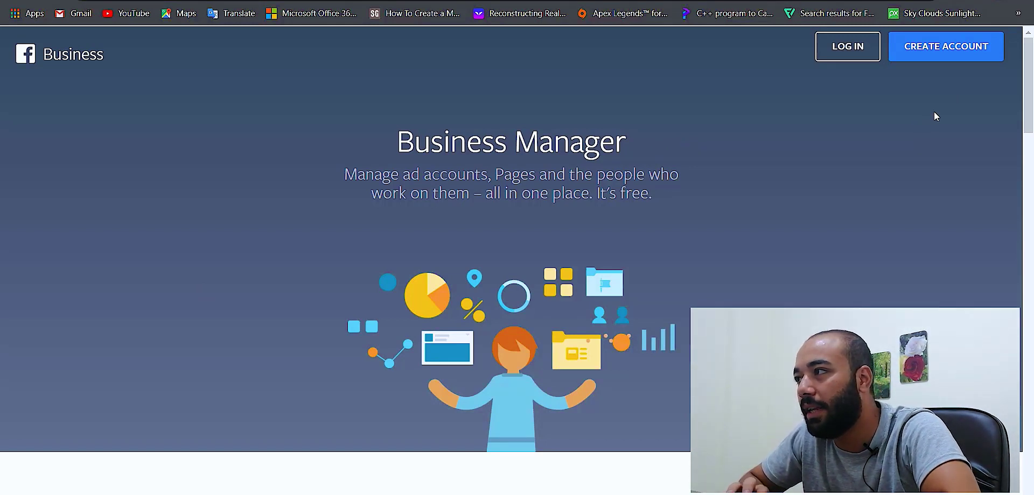
# - Start creating a new business account from the Business Manager home page
pyautogui.click(968, 60)
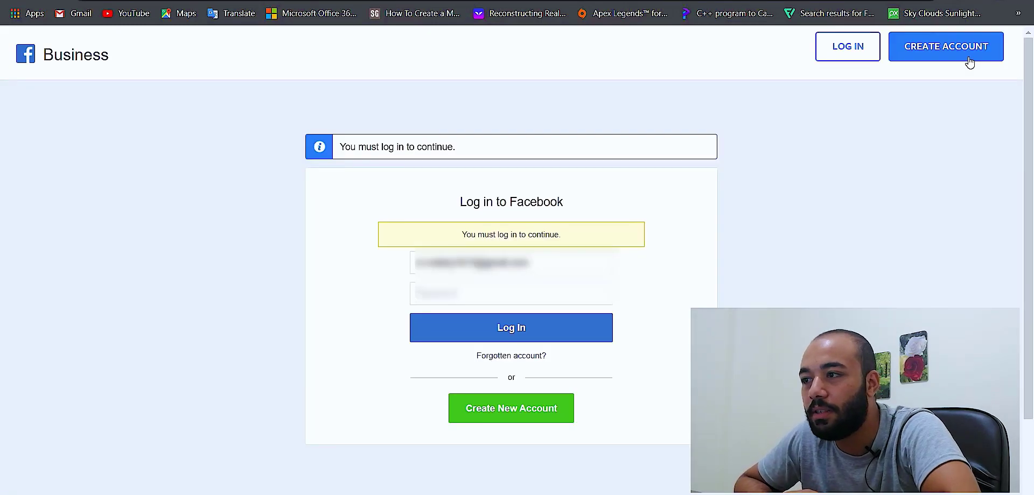
# - Log in to Facebook with the saved account and dismiss the browser's save-password prompt
pyautogui.click(542, 267)
pyautogui.press('BackSpace')
pyautogui.press('BackSpace')
pyautogui.press('BackSpace')
pyautogui.press('BackSpace')
pyautogui.press('BackSpace')
pyautogui.press('BackSpace')
pyautogui.press('BackSpace')
pyautogui.press('BackSpace')
pyautogui.press('BackSpace')
pyautogui.press('BackSpace')
pyautogui.press('BackSpace')
pyautogui.press('BackSpace')
pyautogui.press('BackSpace')
pyautogui.press('BackSpace')
pyautogui.press('BackSpace')
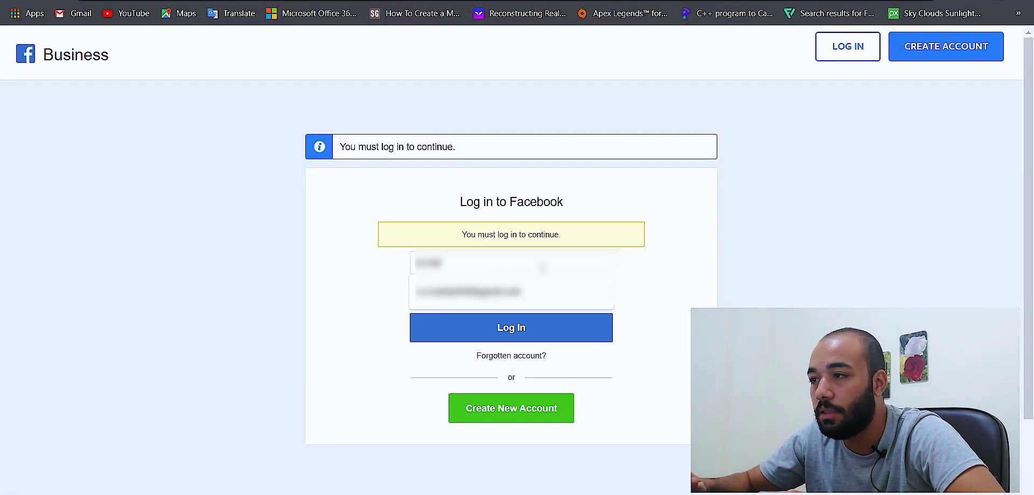
pyautogui.click(533, 291)
pyautogui.click(512, 335)
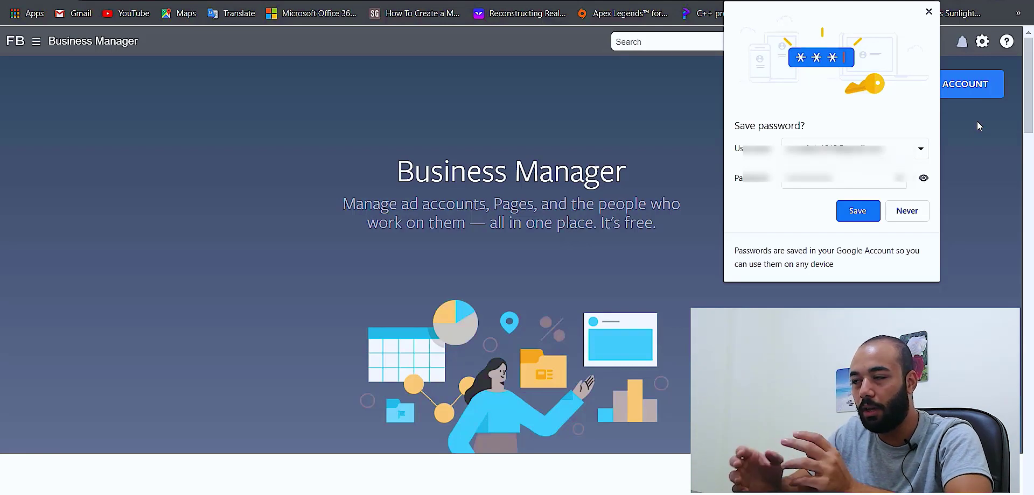
pyautogui.click(977, 122)
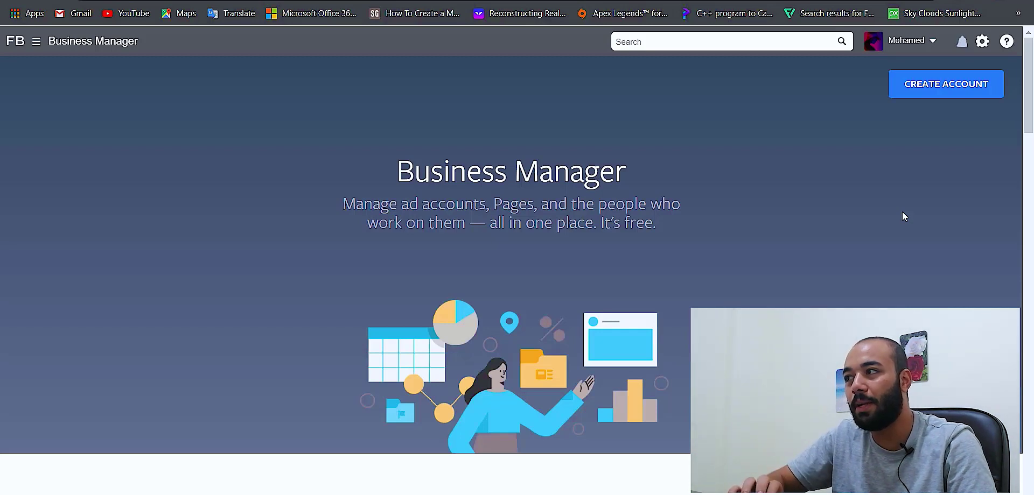
# - Create a business account named 'Mahdy's market', paste the business email, and submit it
pyautogui.click(949, 93)
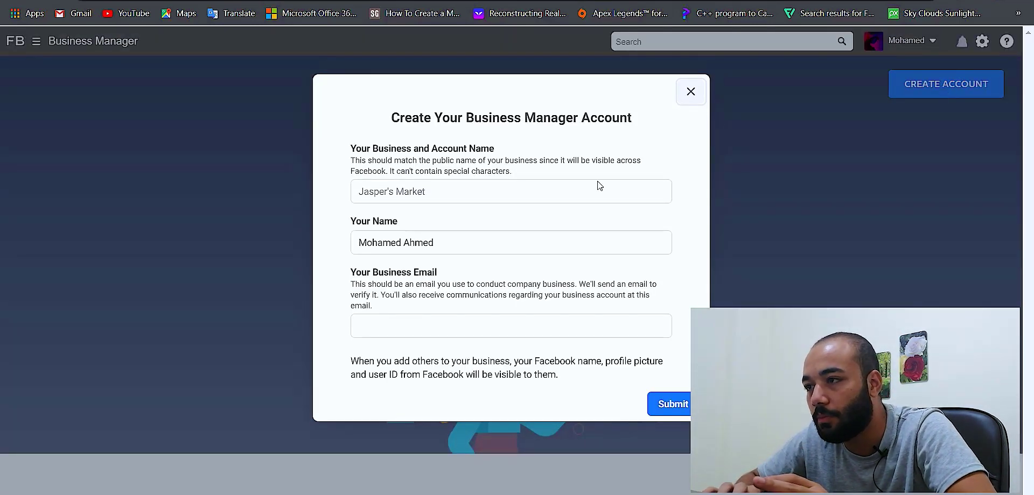
pyautogui.click(448, 194)
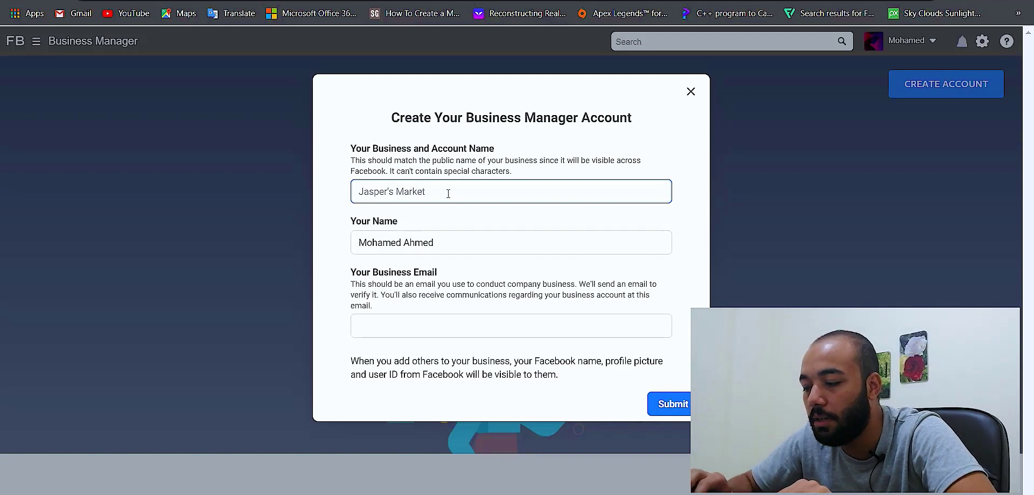
pyautogui.write('M')
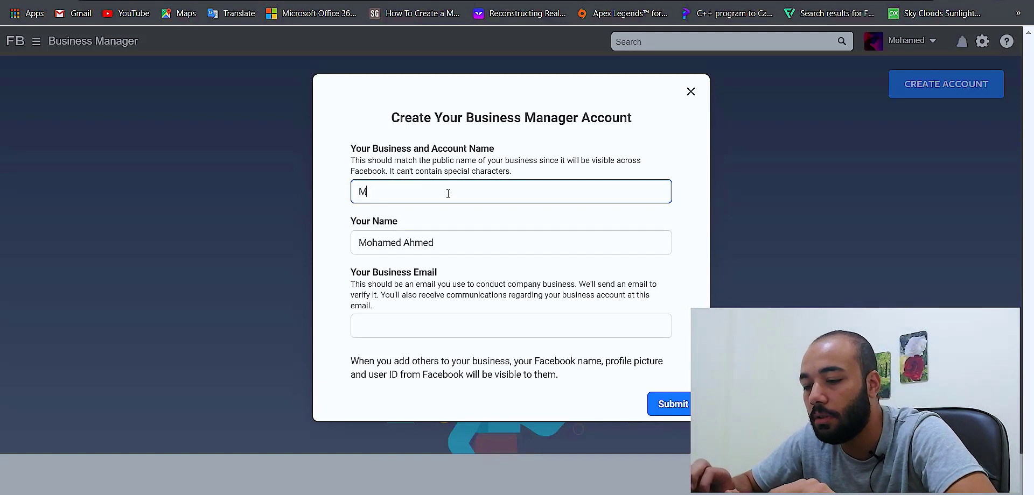
pyautogui.write("ahdy'")
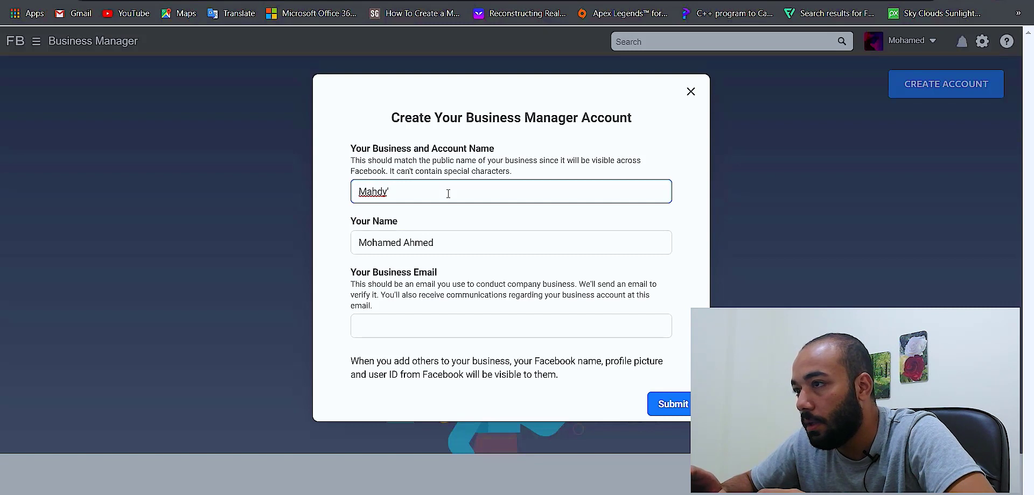
pyautogui.write('s mar')
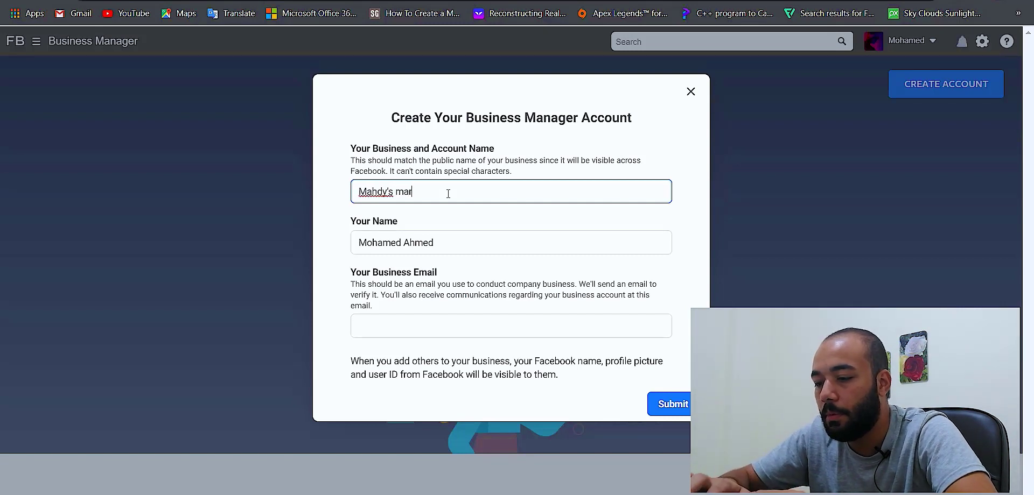
pyautogui.write('ket')
pyautogui.click(490, 326)
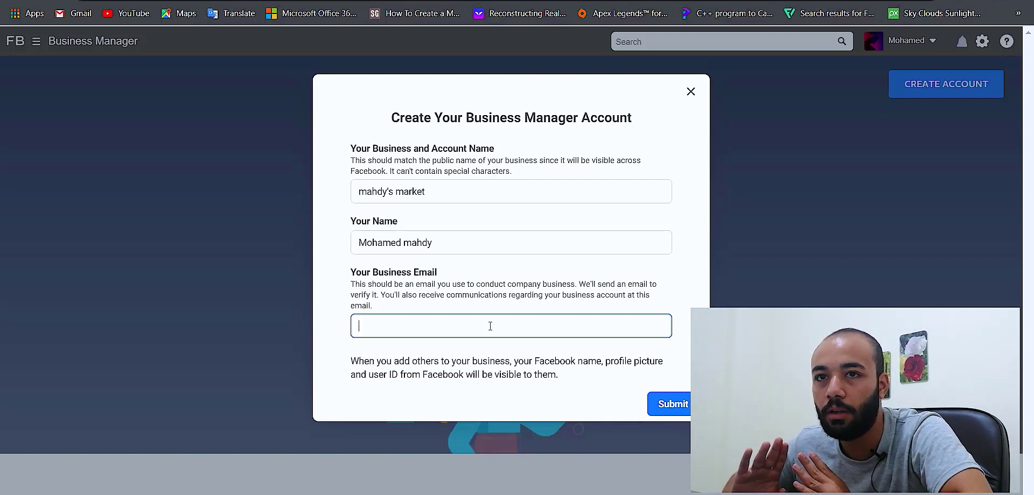
pyautogui.hotkey('ctrl', 'v')
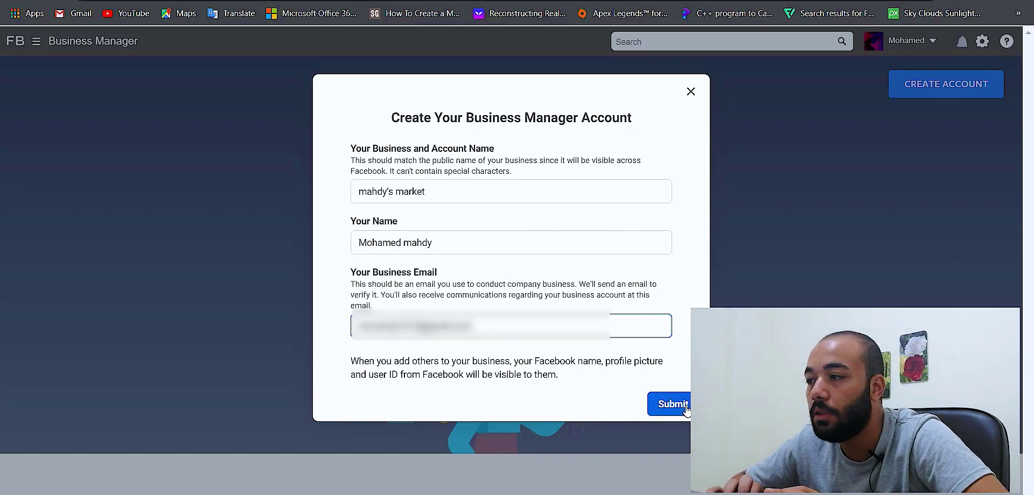
pyautogui.click(685, 410)
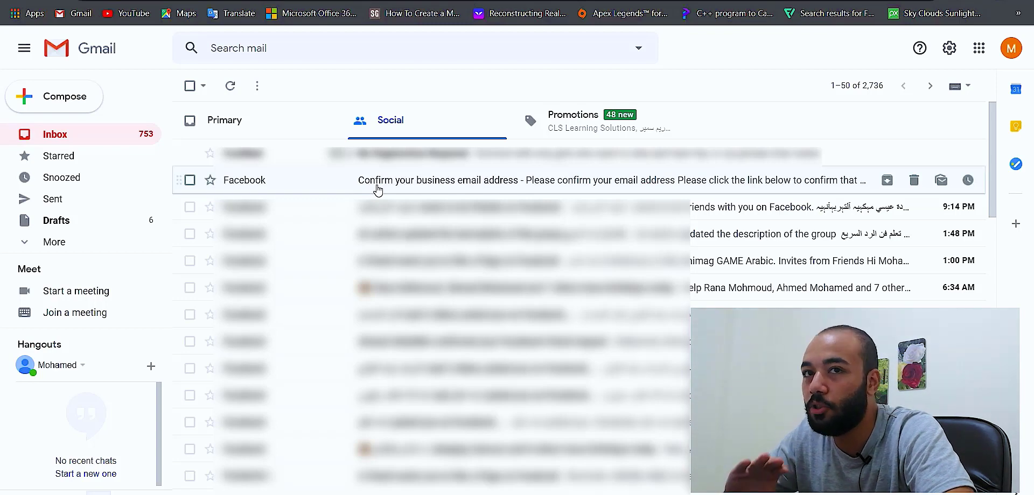
# - Confirm the business email using Facebook's 'Confirm your business email address' message in Gmail
pyautogui.click(377, 186)
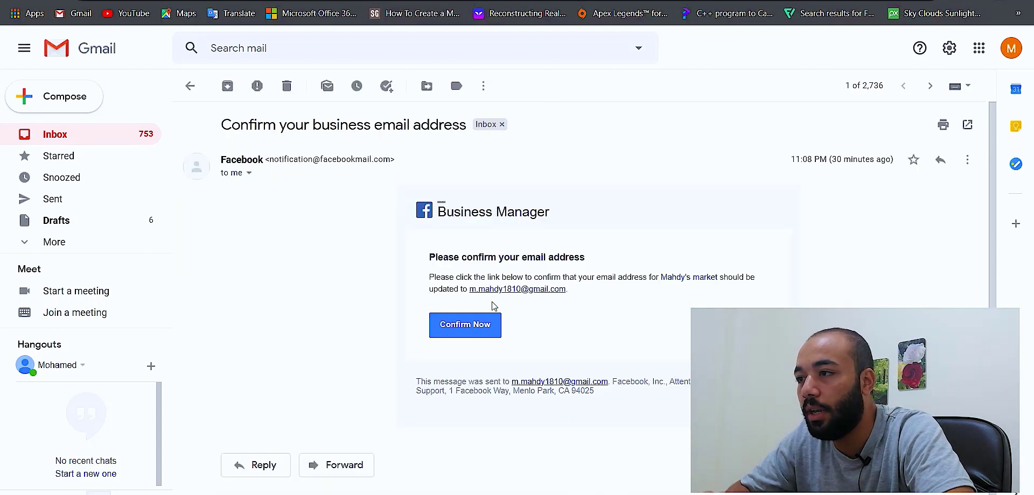
pyautogui.click(487, 326)
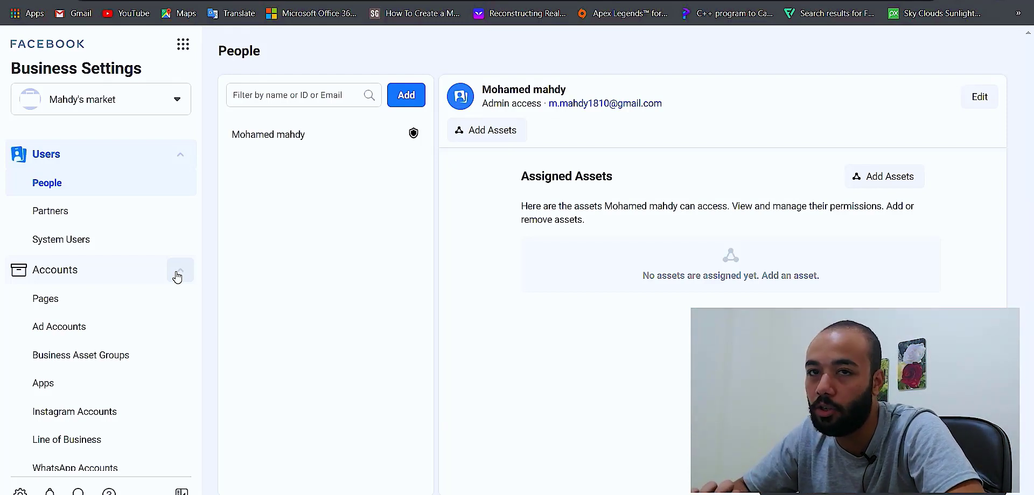
# - Add the existing Page 'm7alek' to the business's Pages, leaving its access request pending
pyautogui.click(114, 301)
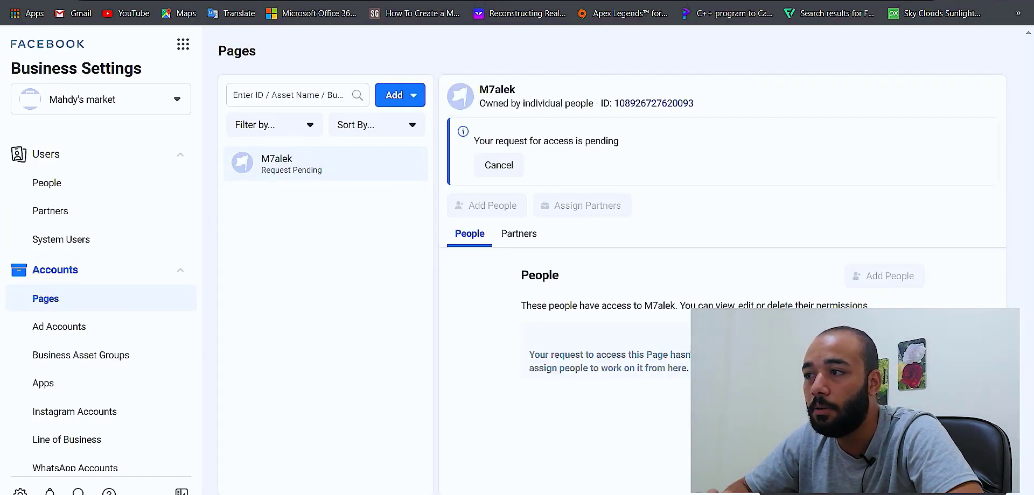
pyautogui.click(405, 100)
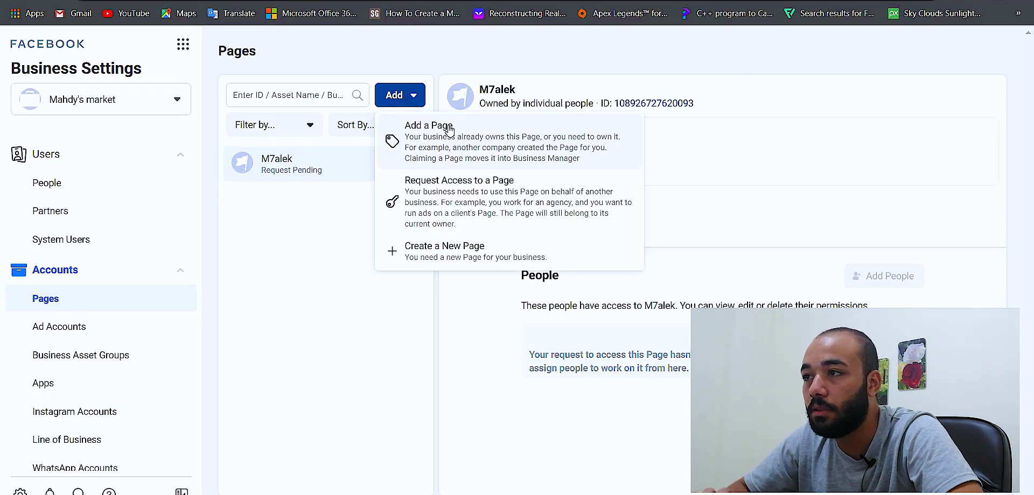
pyautogui.click(482, 153)
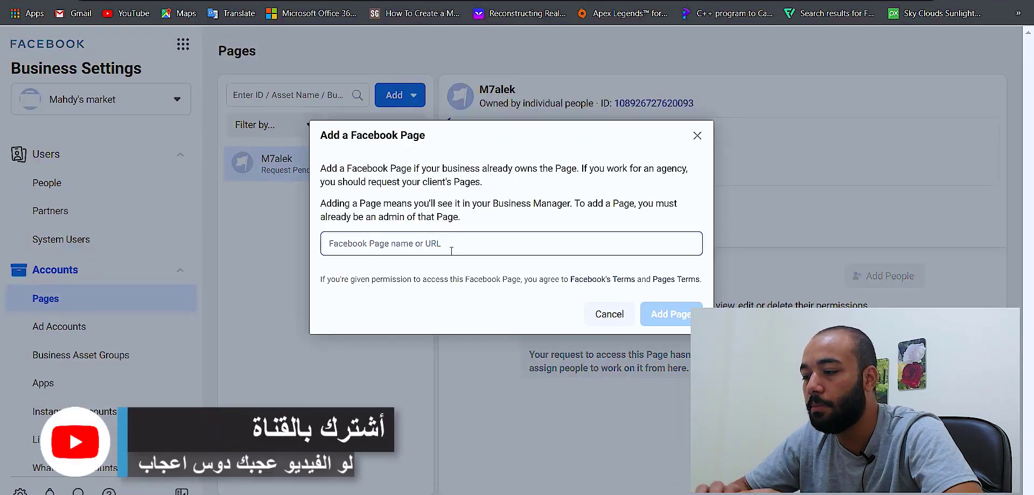
pyautogui.write('m7alek')
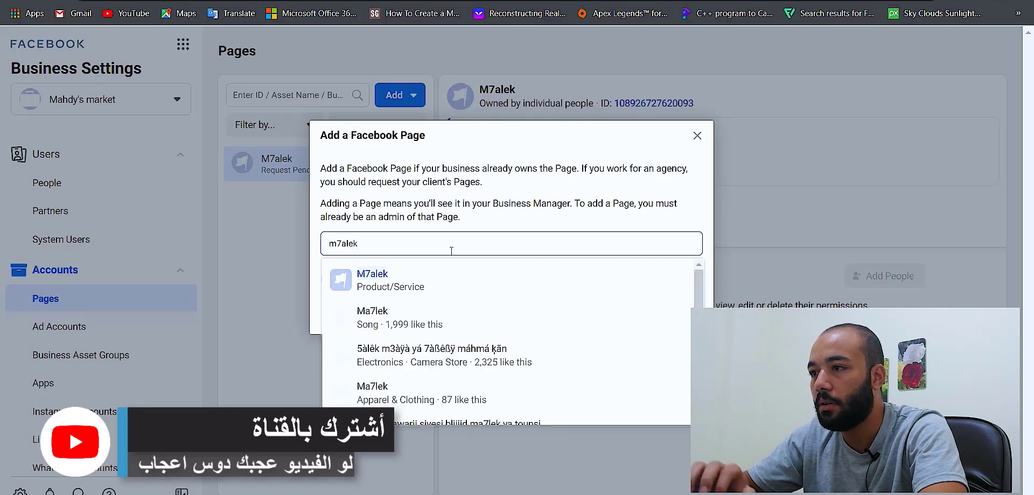
pyautogui.click(431, 286)
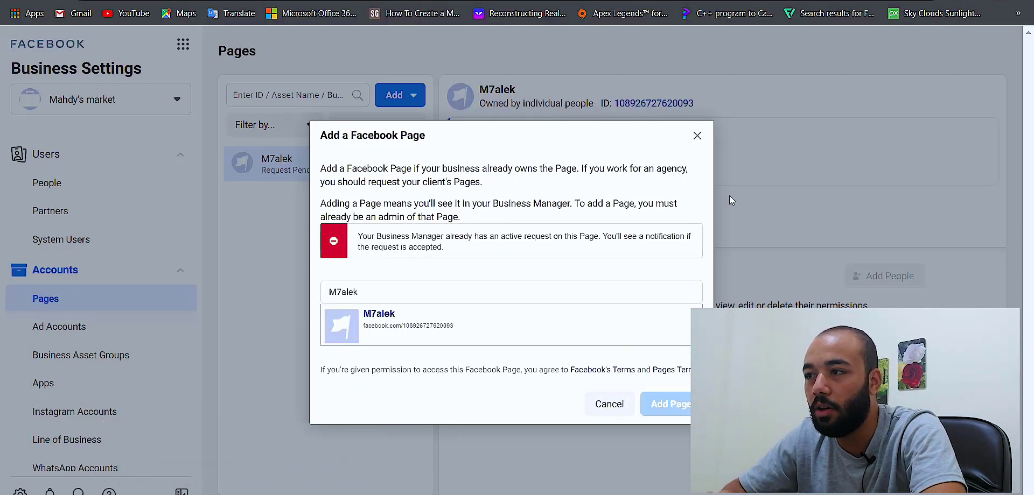
pyautogui.click(697, 136)
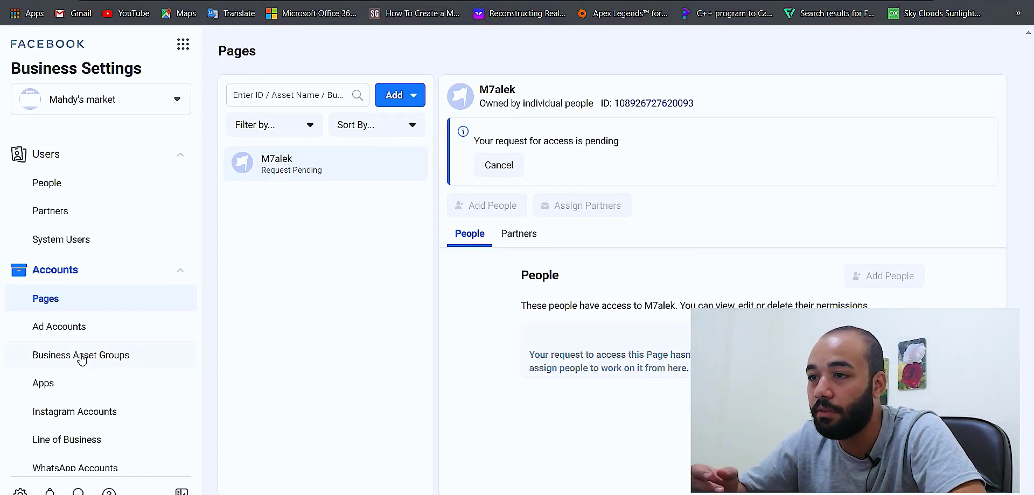
# - Check the Payments section, opening and cancelling the Add Payment Method dialog without adding anything
pyautogui.scroll(-3, 81, 359)
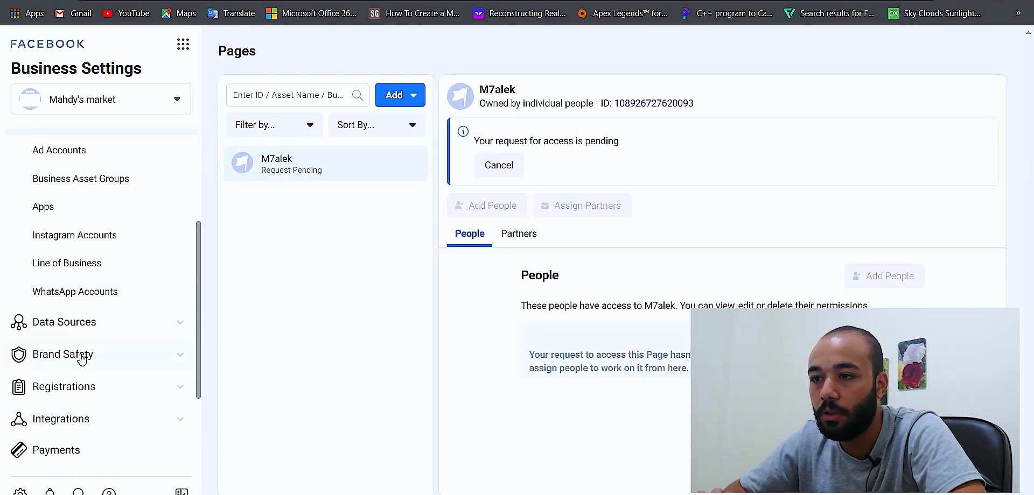
pyautogui.scroll(-3, 81, 360)
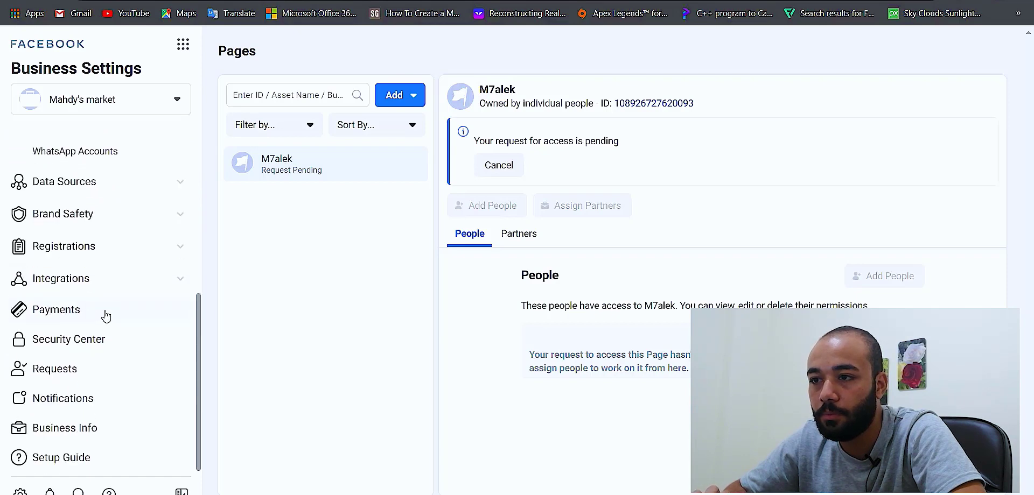
pyautogui.click(106, 316)
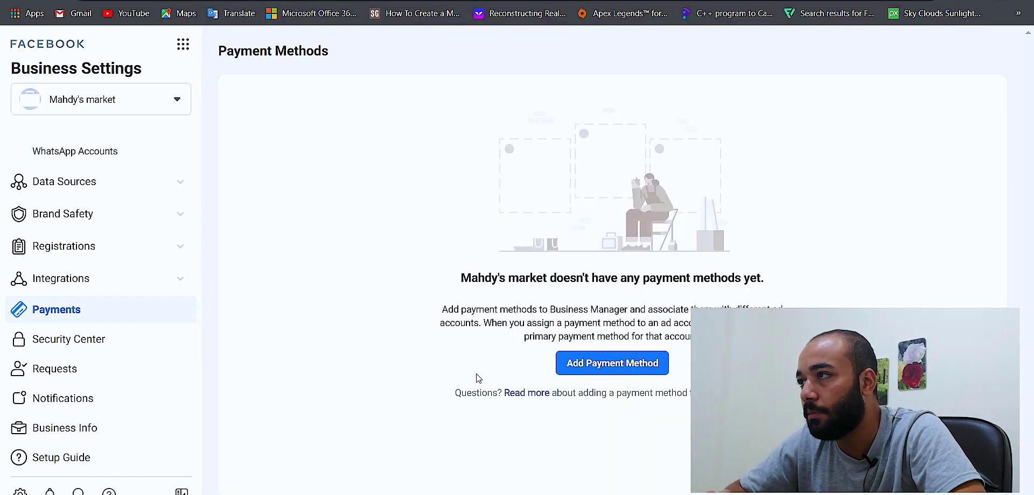
pyautogui.click(646, 374)
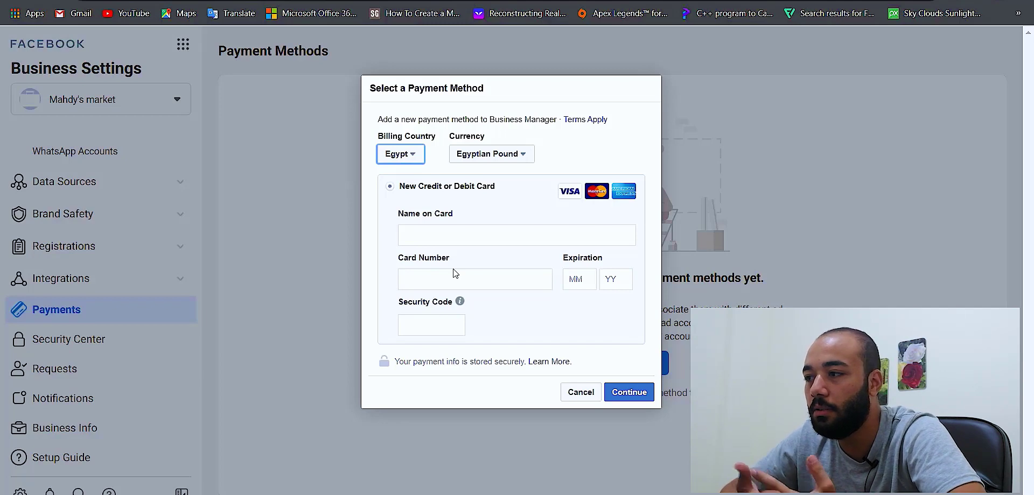
pyautogui.click(231, 285)
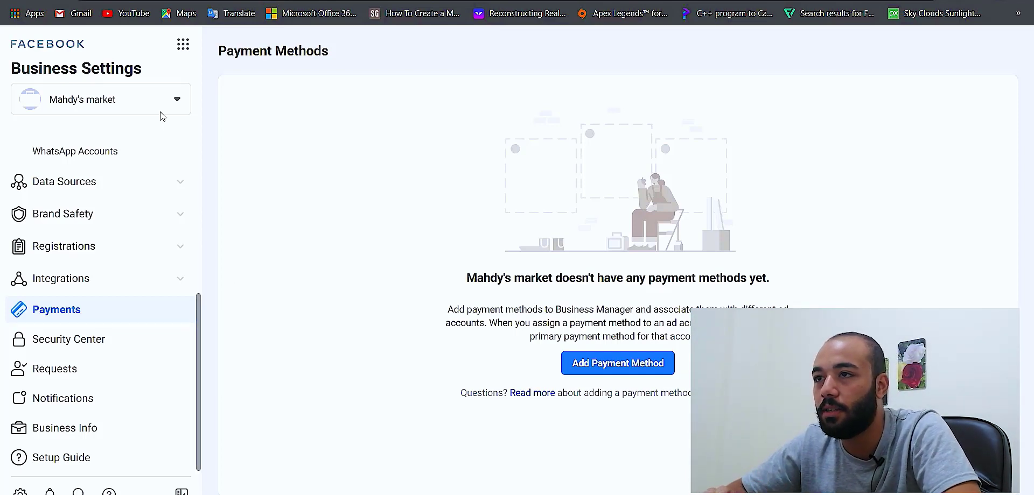
# - Go to Business Suite's Ads for the M7alek Page and begin creating a new ad
pyautogui.click(185, 49)
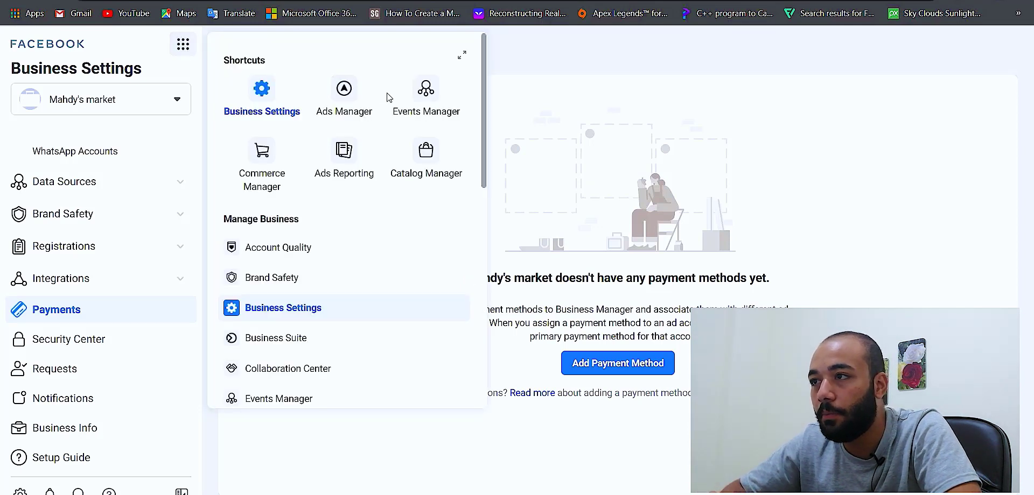
pyautogui.click(350, 102)
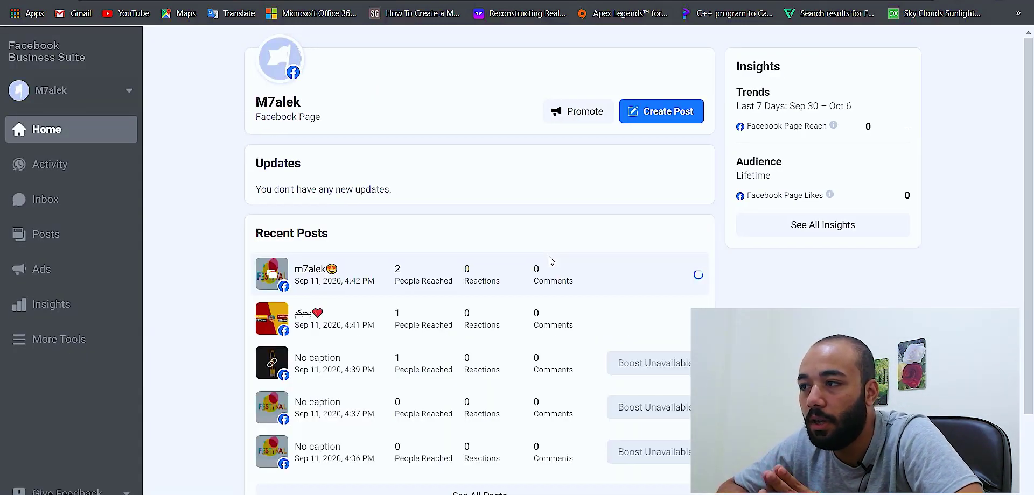
pyautogui.scroll(-2, 549, 261)
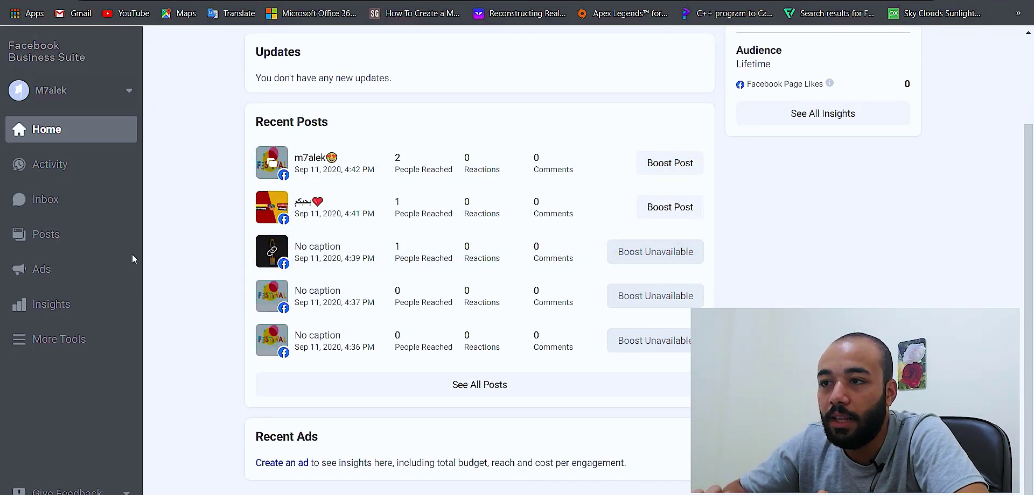
pyautogui.click(63, 267)
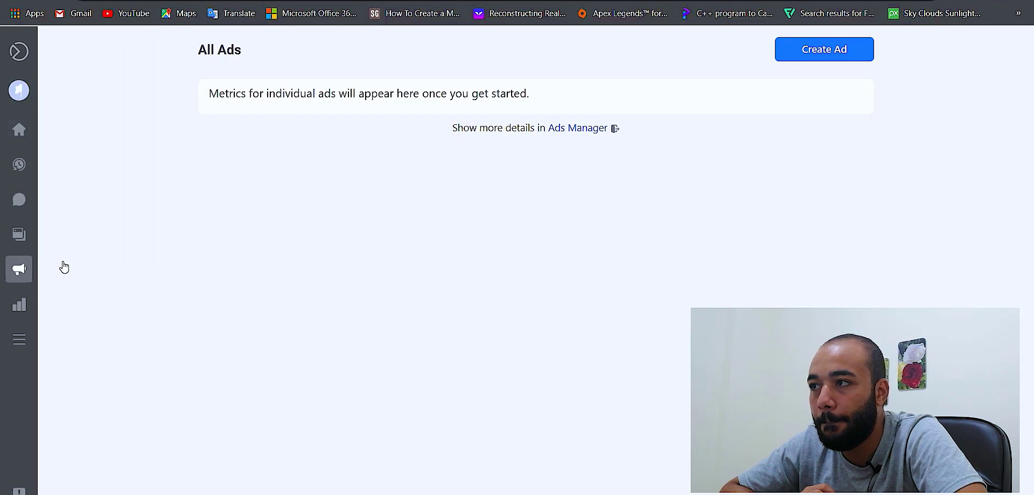
pyautogui.click(825, 62)
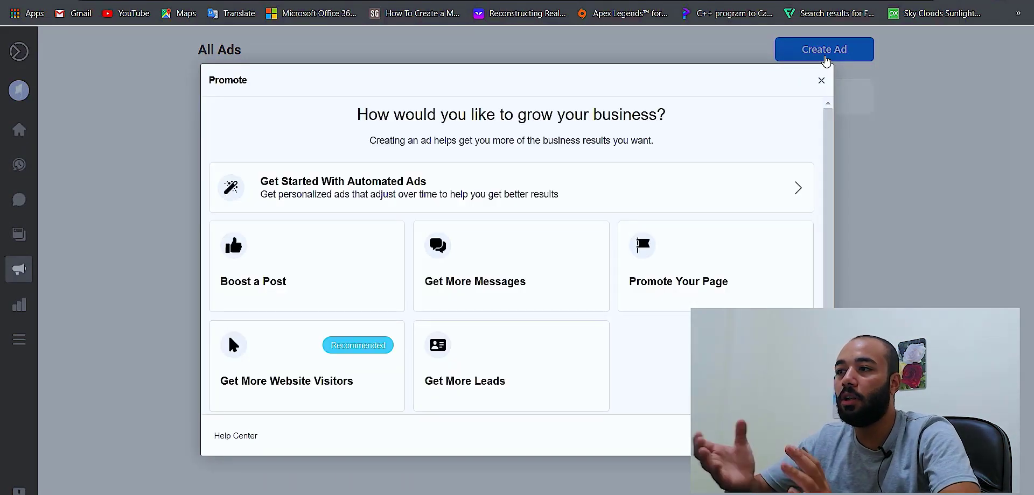